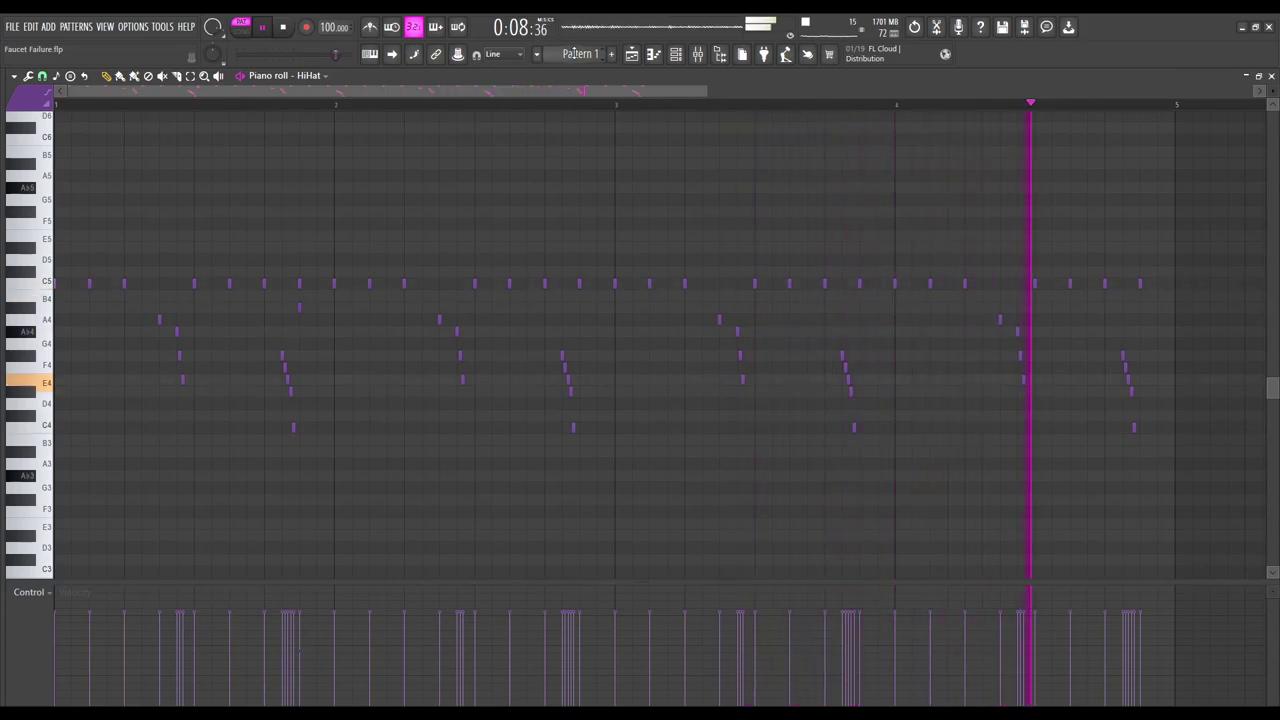
Play back the snare in Pattern 2 and the clap in Pattern 3 in the piano roll.
scroll(574, 54, down, 1)
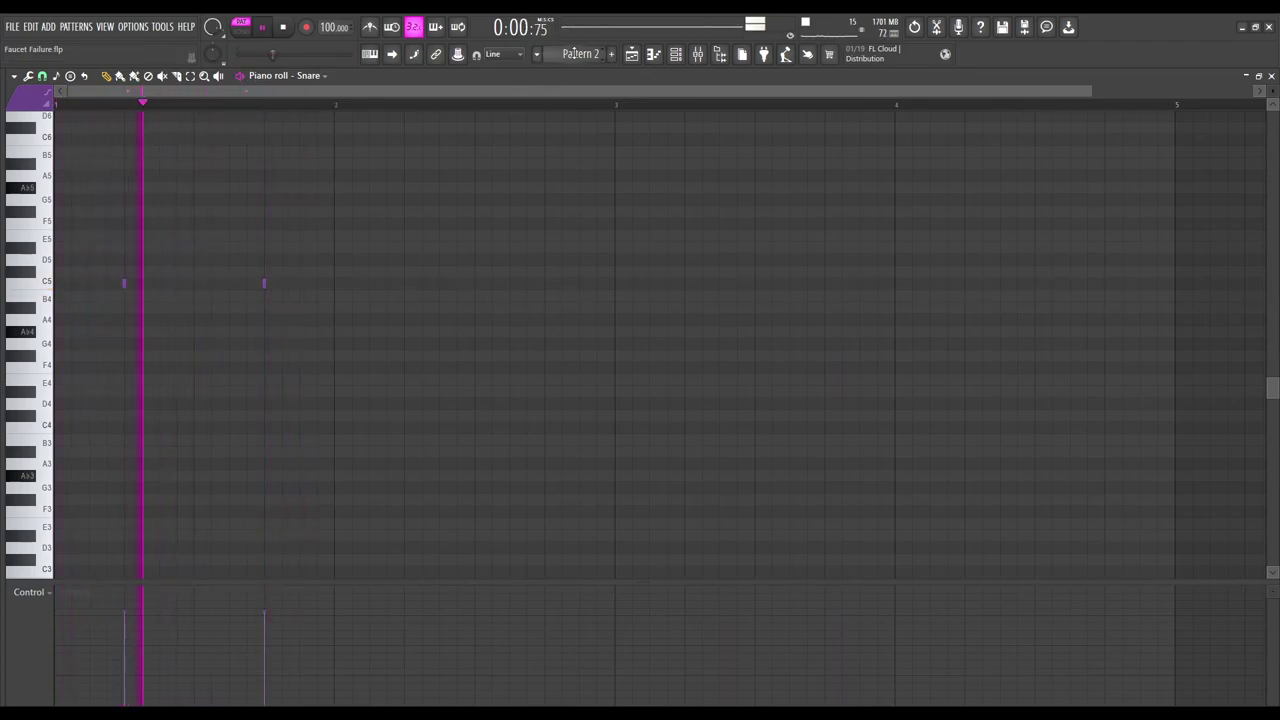
key(space)
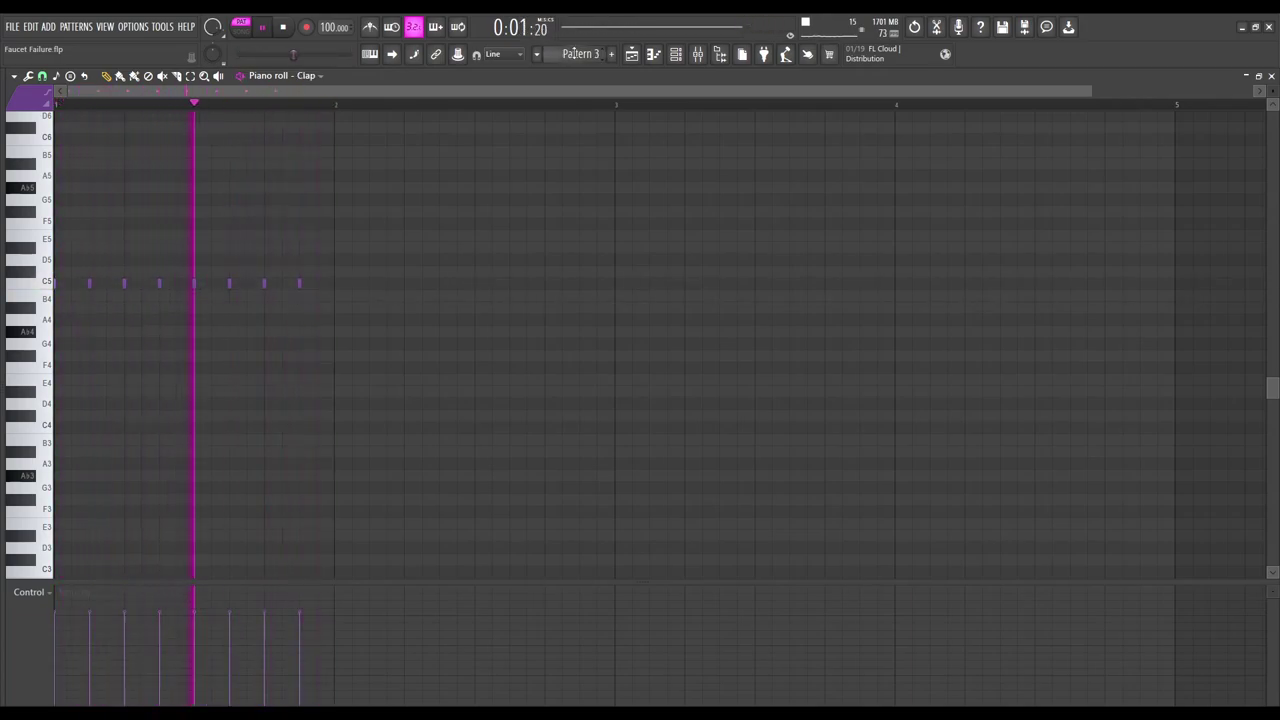
key(space)
scroll(574, 54, down, 1)
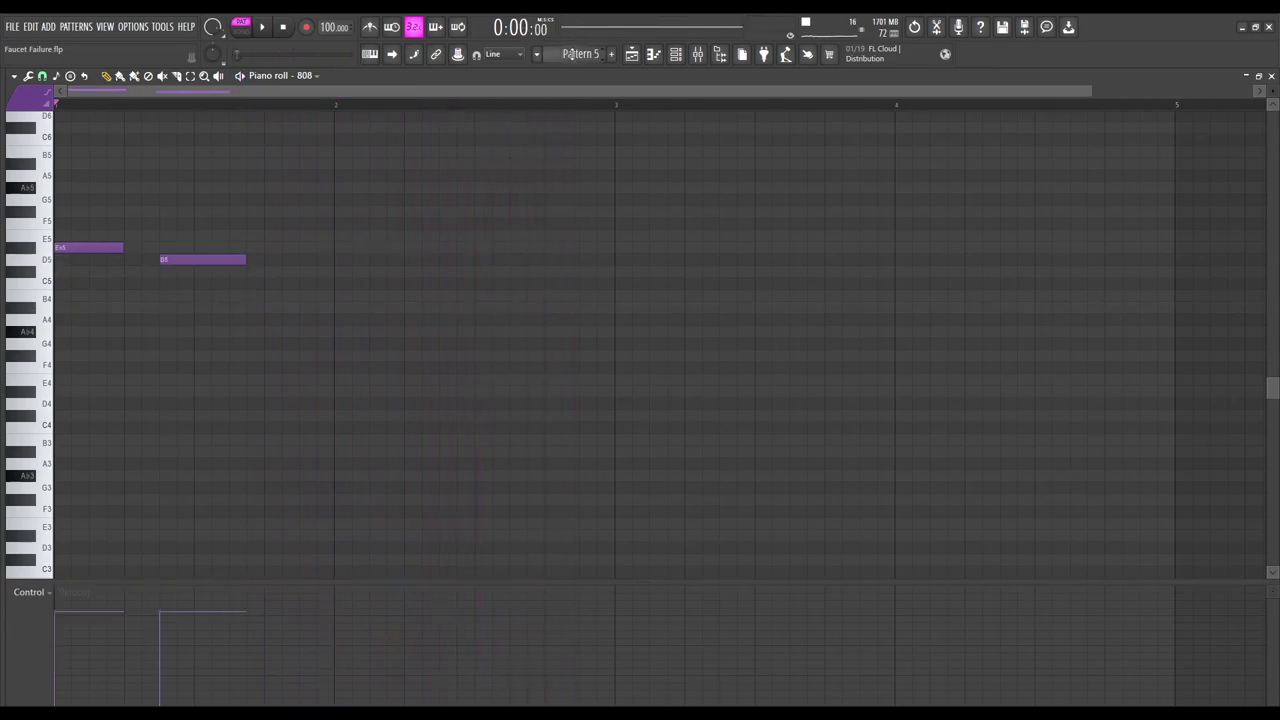
Play back the 808 notes in Pattern 5 and the kick in Pattern 6.
key(space)
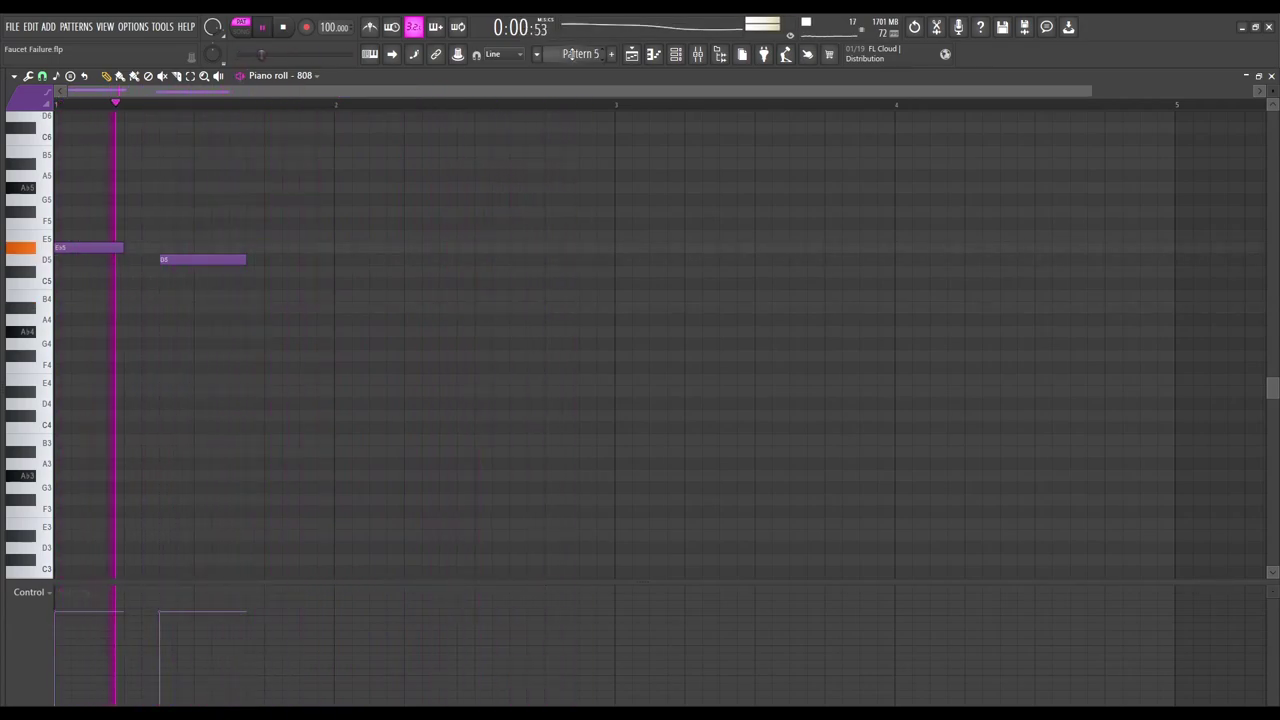
key(space)
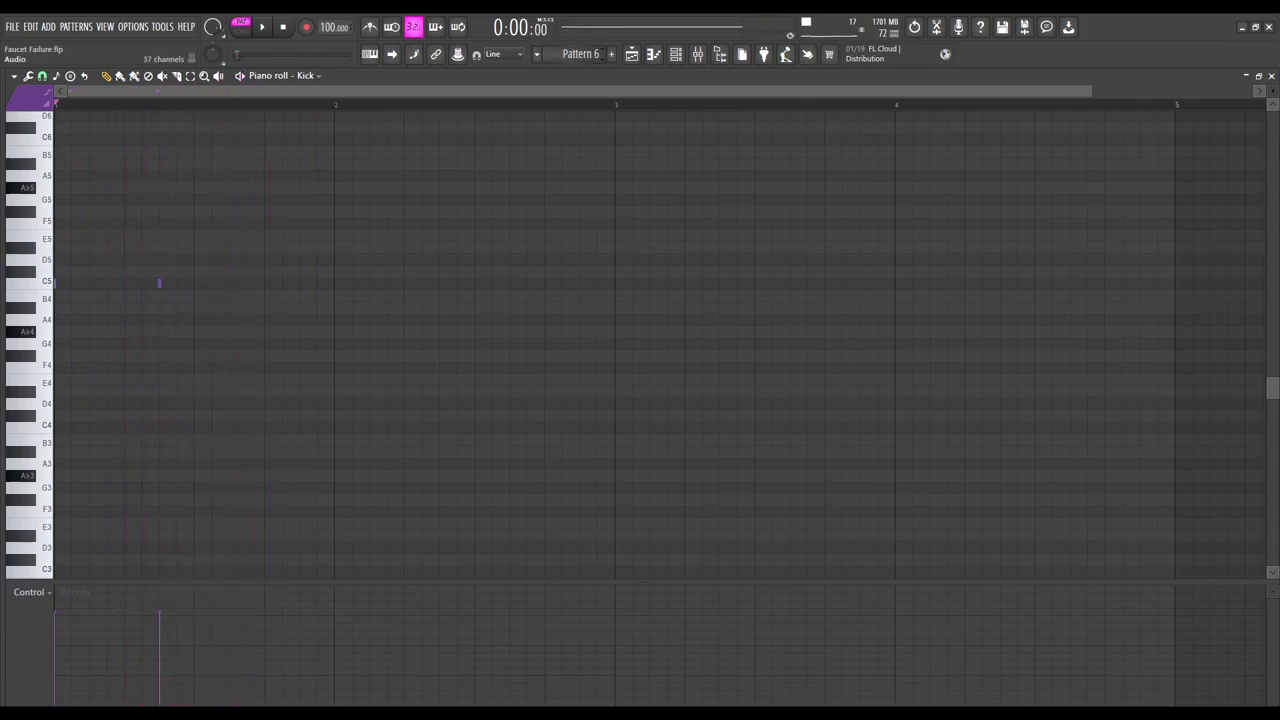
key(space)
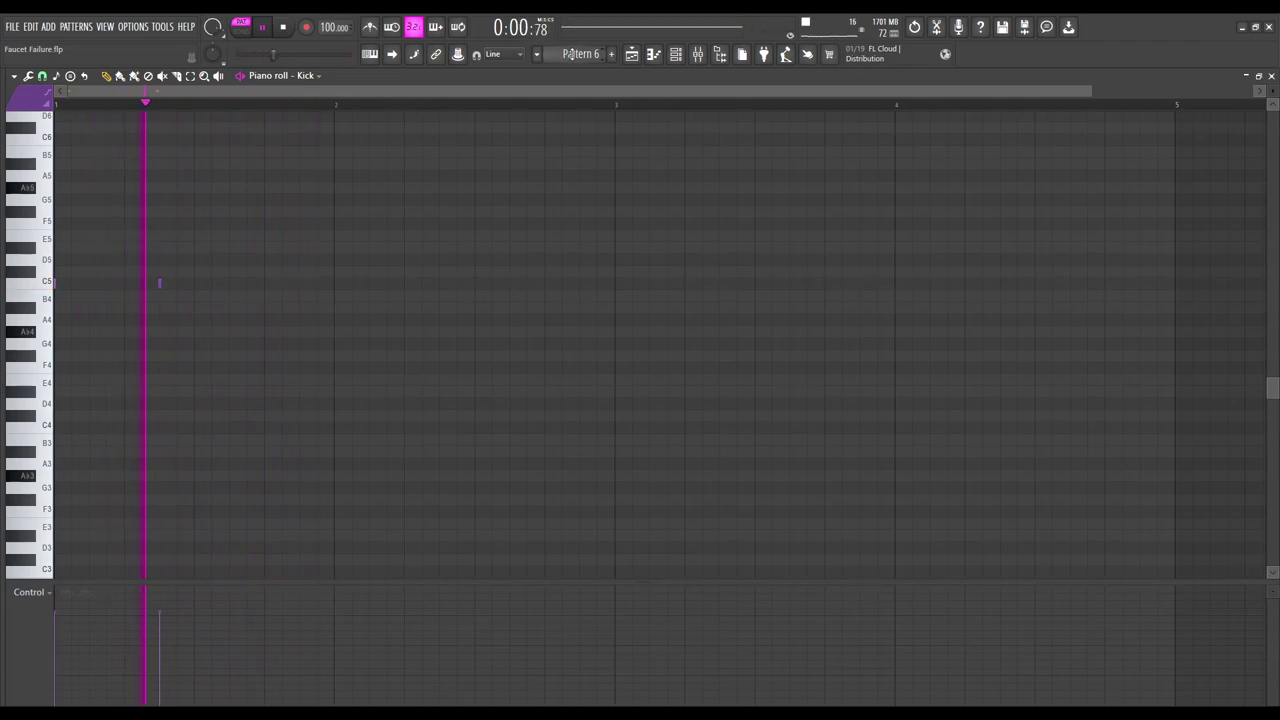
key(space)
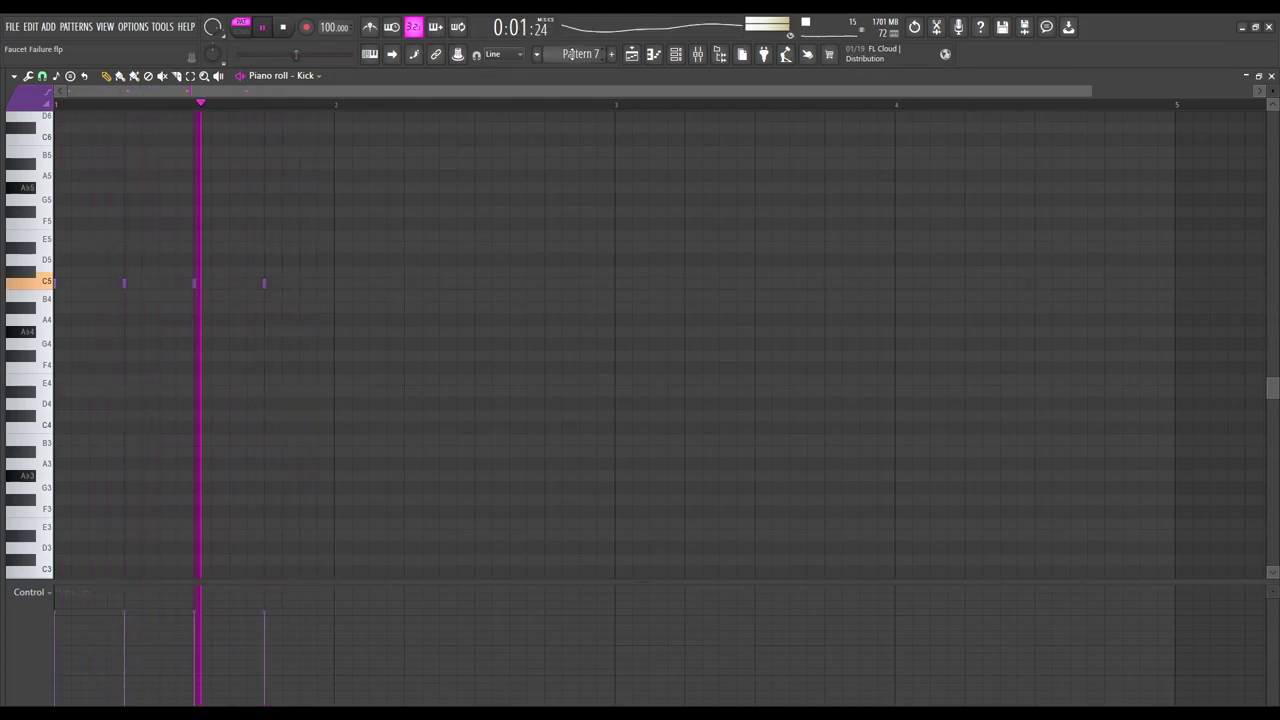
Play back the cowbell in Pattern 8 and the snare roll in Pattern 9.
scroll(567, 54, down, 1)
key(space)
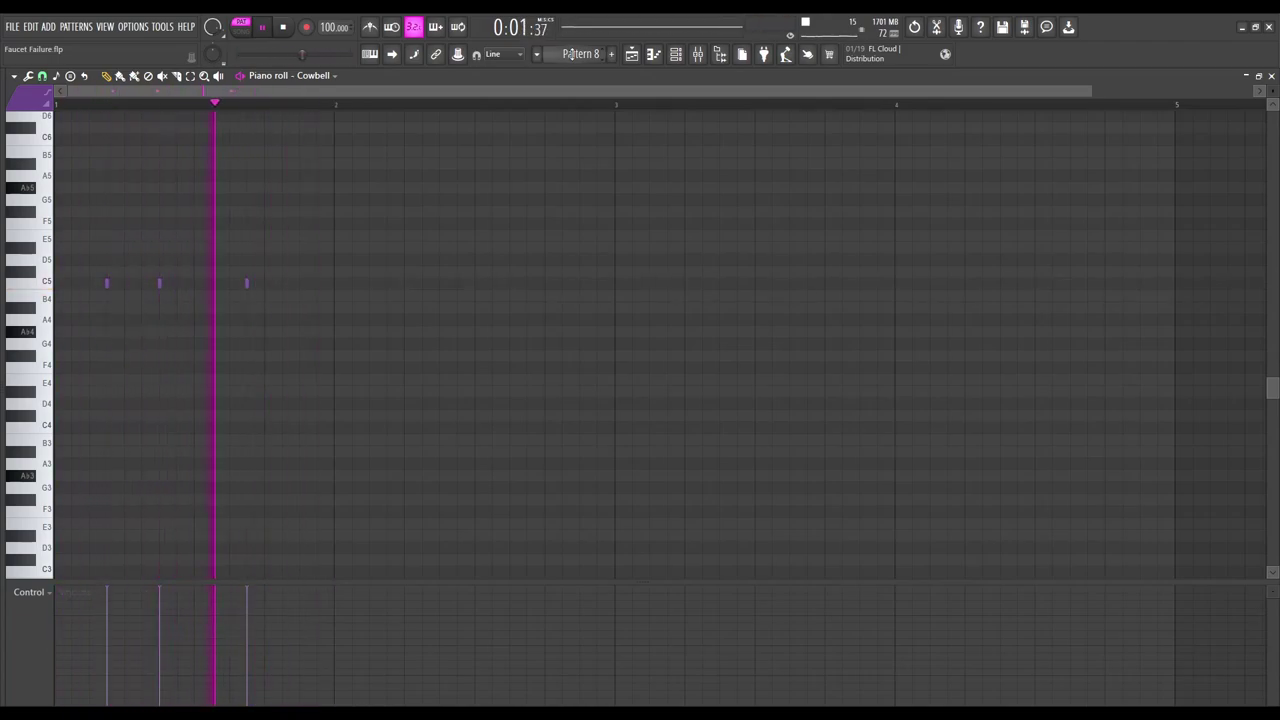
key(space)
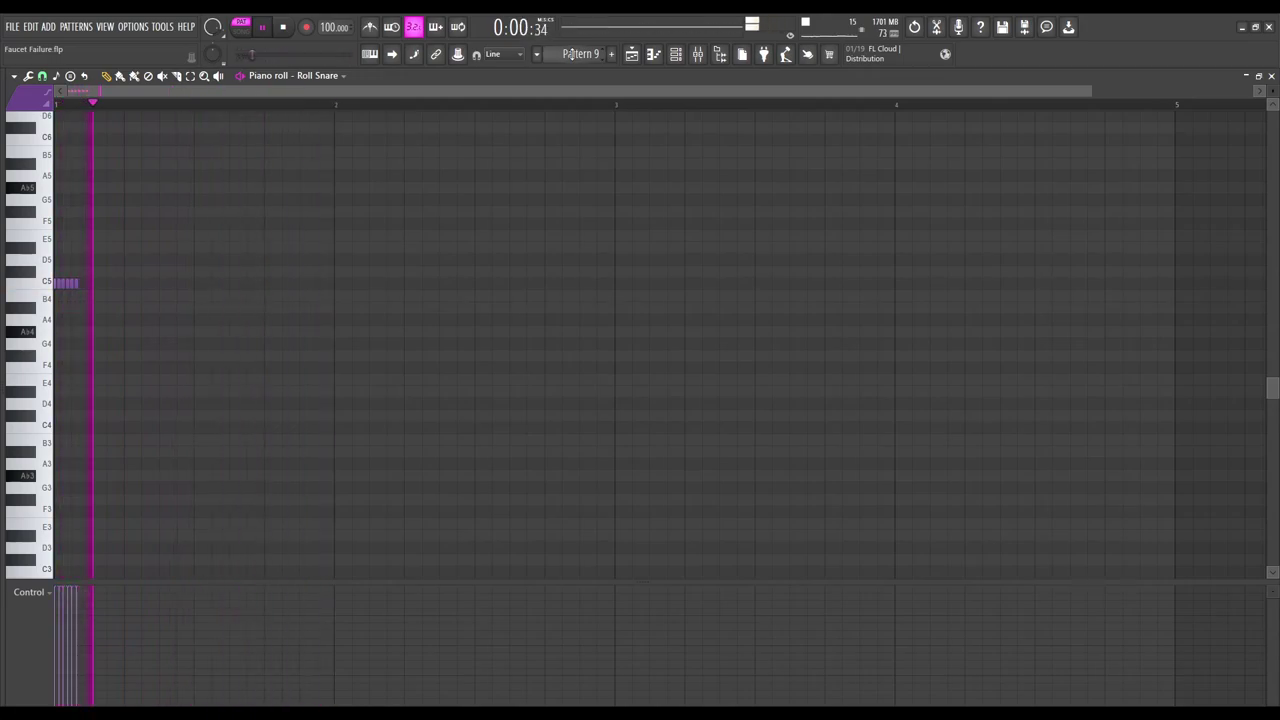
View the pitch setting of the hastalavista_52,5bpm clip in the playlist's Arrangement_2 and play back the sample.
click(631, 54)
key(space)
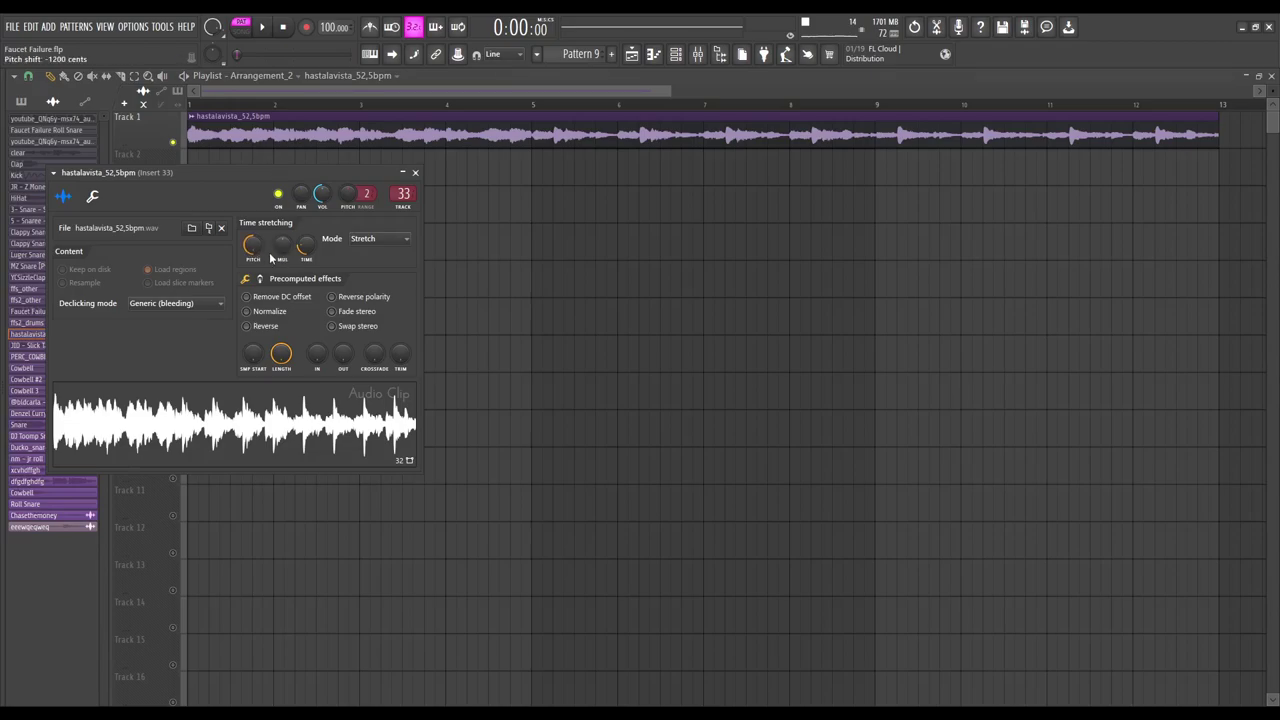
key(Escape)
key(space)
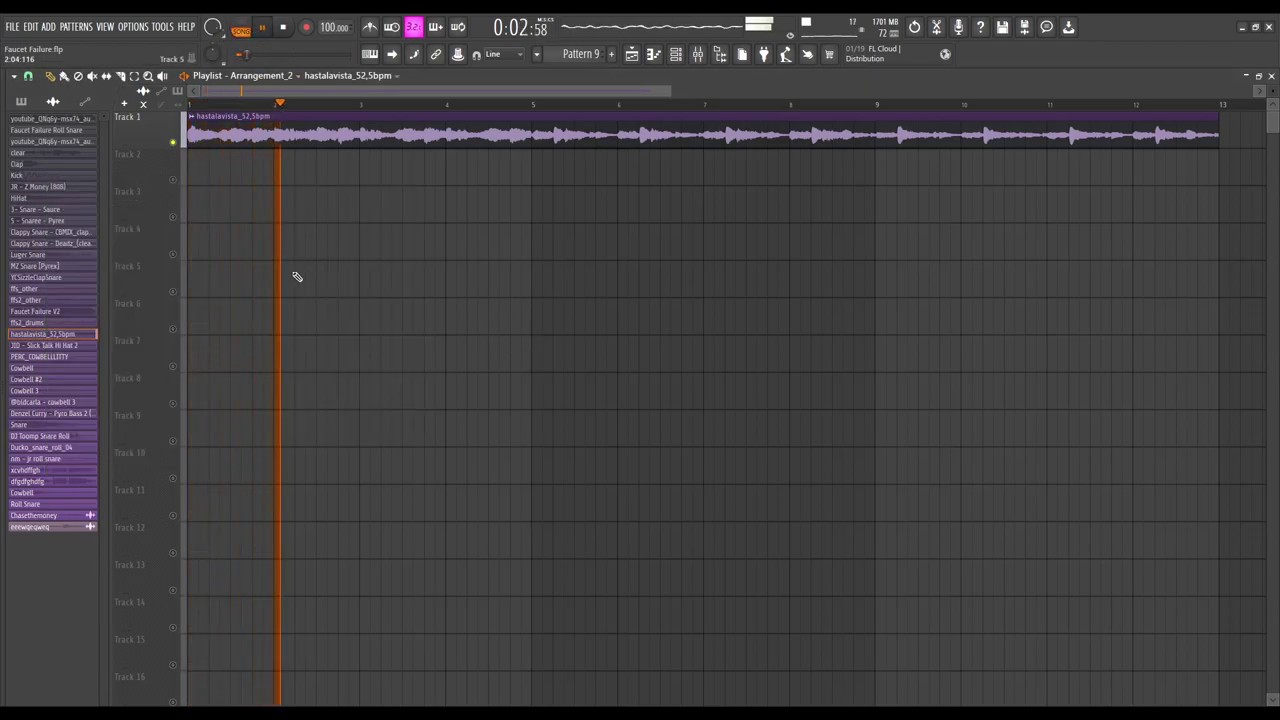
key(space)
key(space)
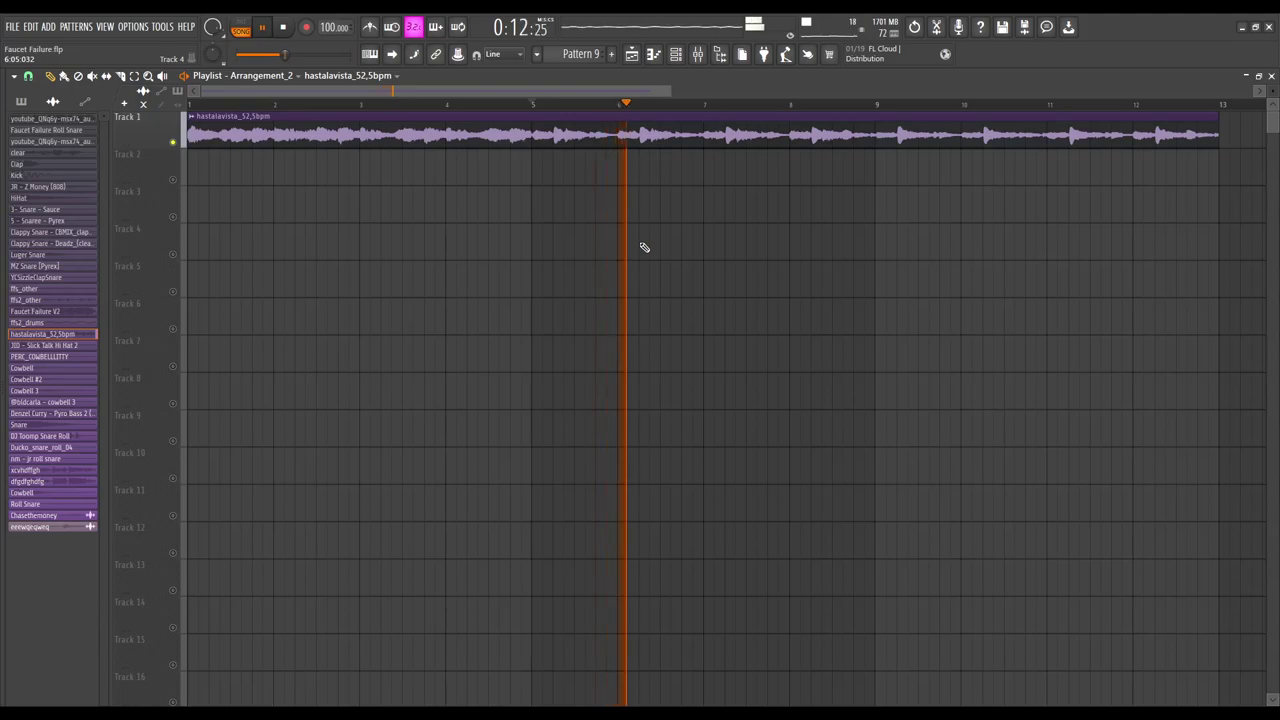
Reset the pitch shift of the hastalavista_52,5bpm clip and play the sample again from the beginning.
double_click(560, 130)
key(space)
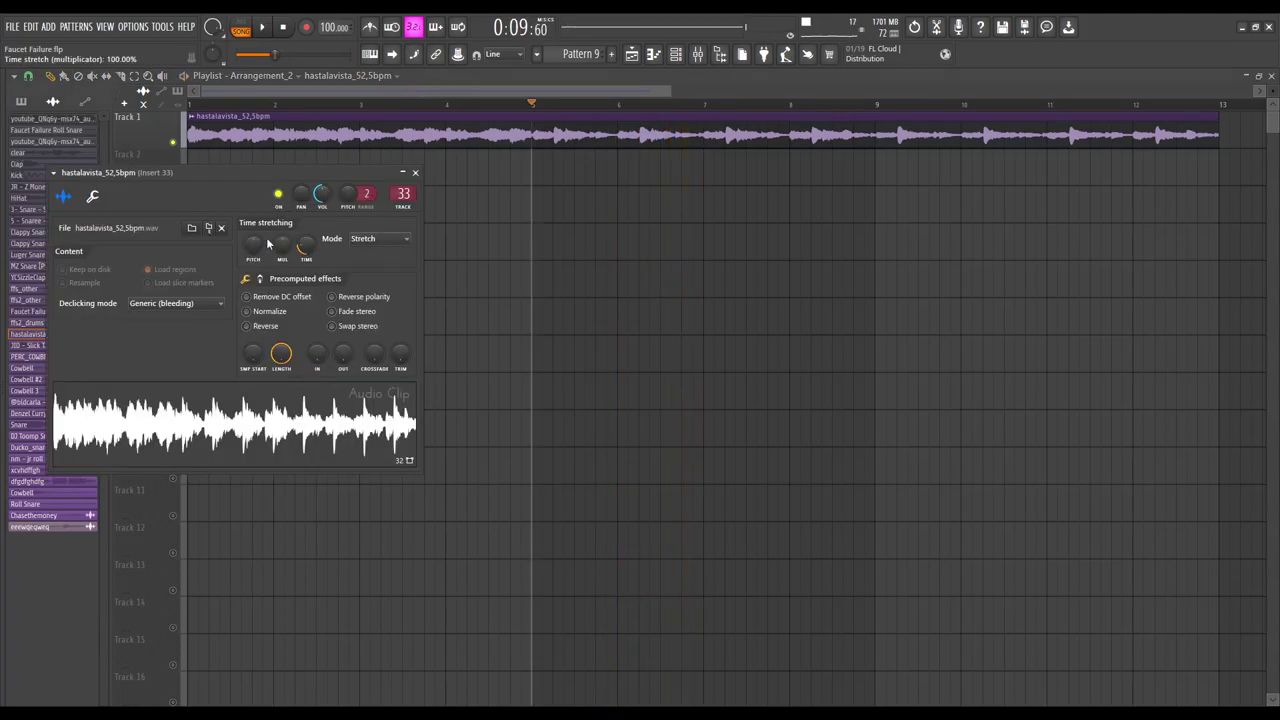
key(Escape)
key(space)
click(200, 54)
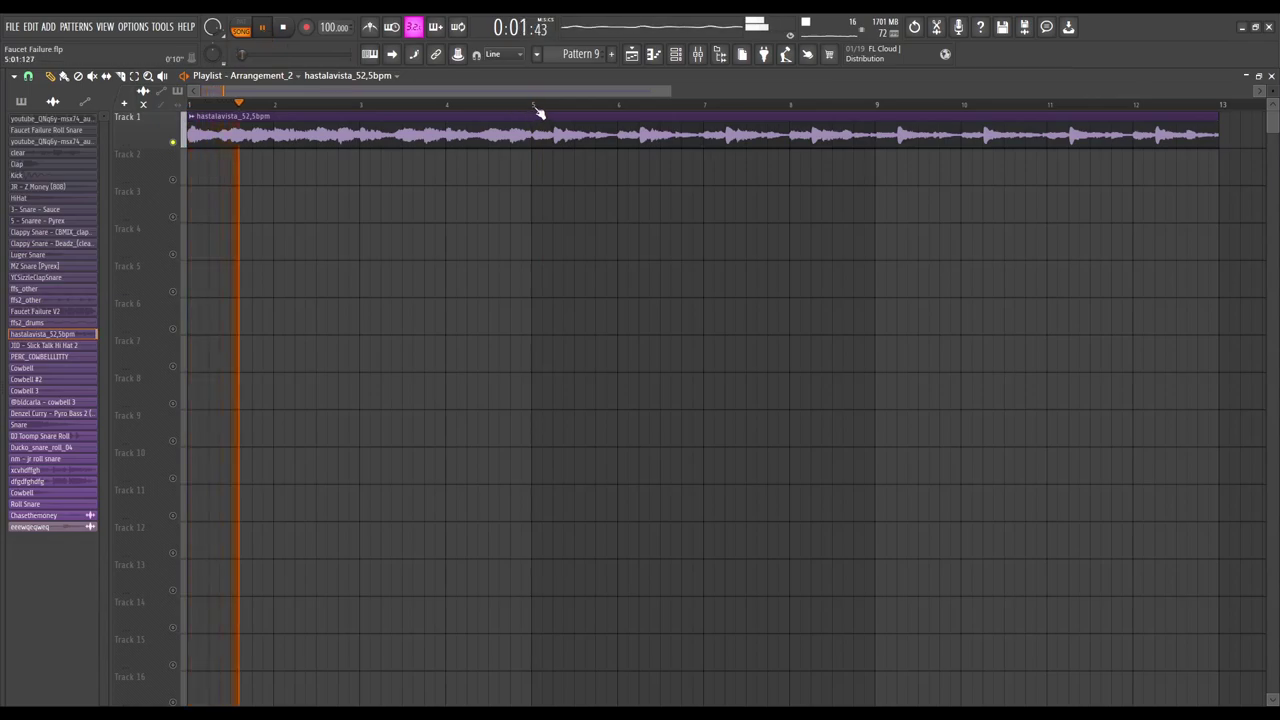
key(space)
key(space)
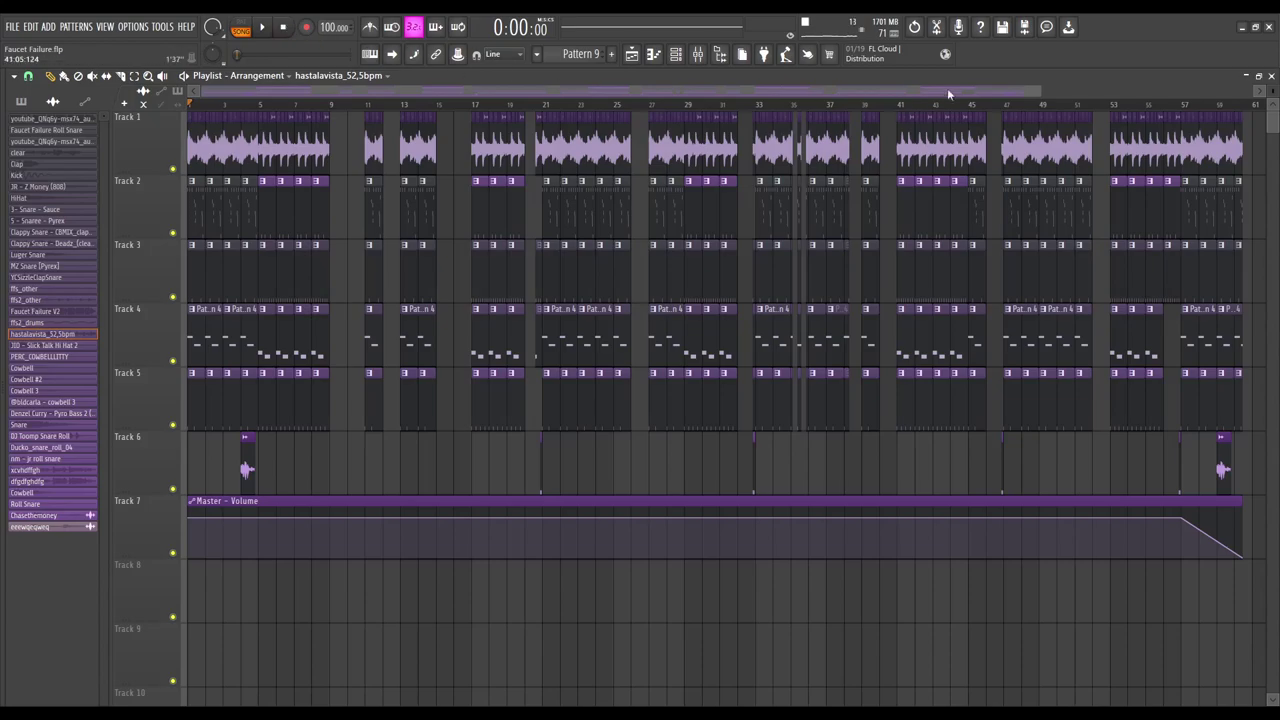
Solo Track 1 in the main arrangement and play its sample chops from the start and from bar 5.
drag(1038, 88, 262, 90)
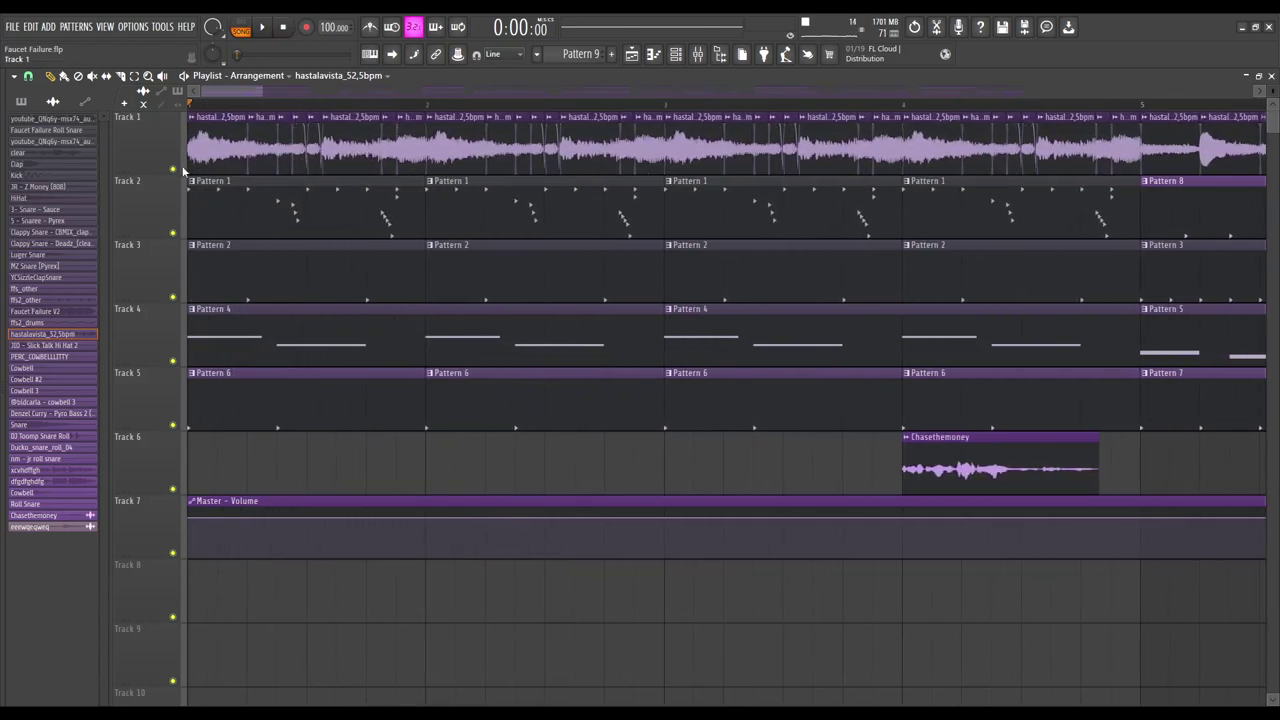
ctrl+click(172, 168)
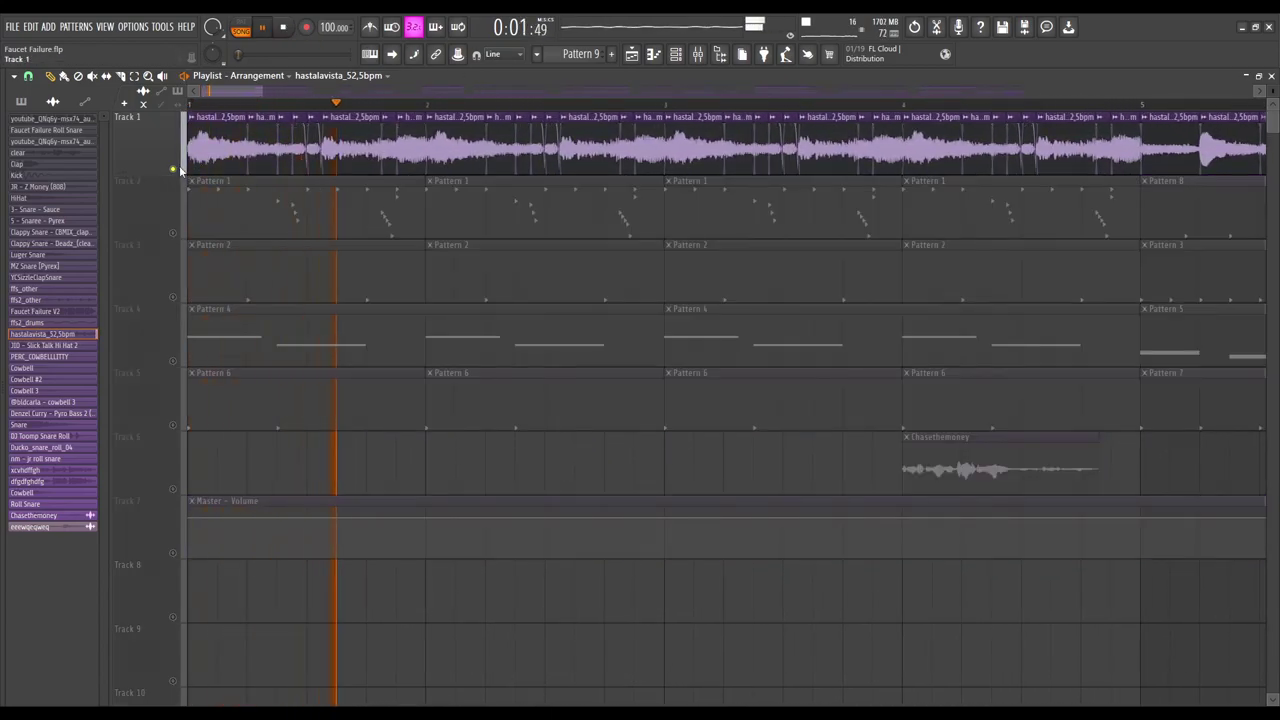
click(305, 90)
key(space)
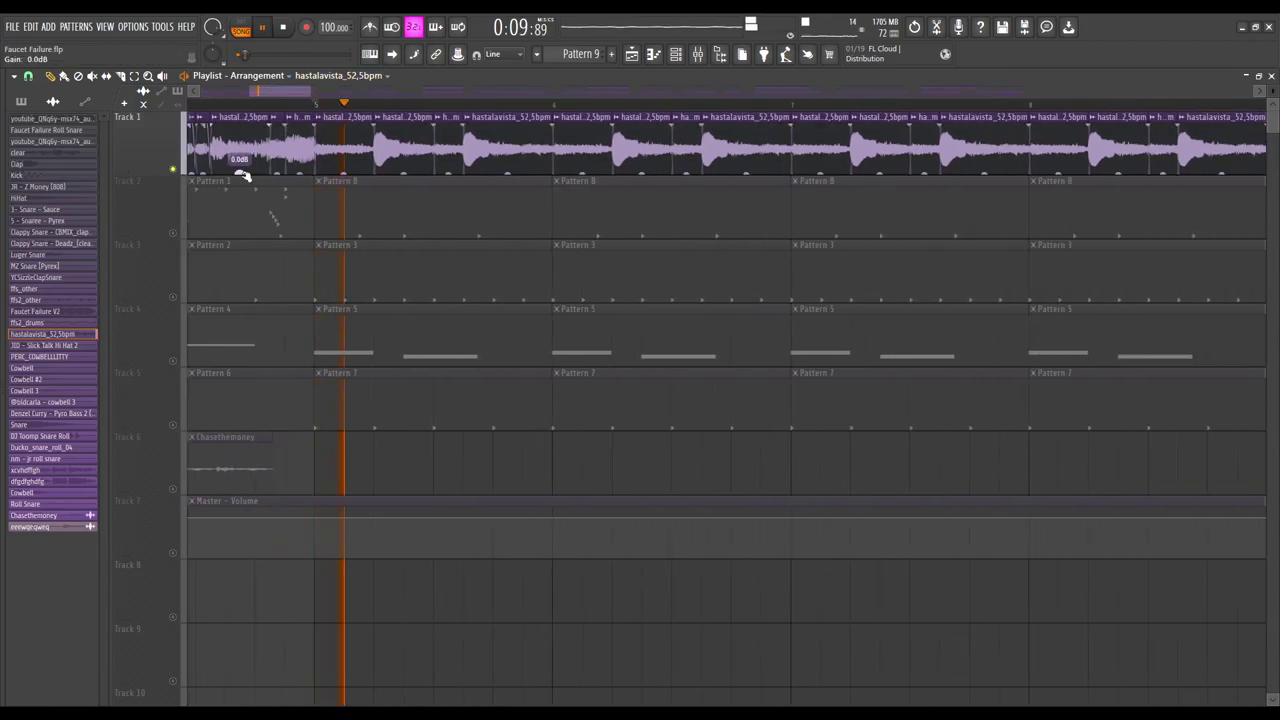
Unsolo Track 1, enable automatic scrolling, and play the full arrangement from the start.
right_click(173, 169)
key(space)
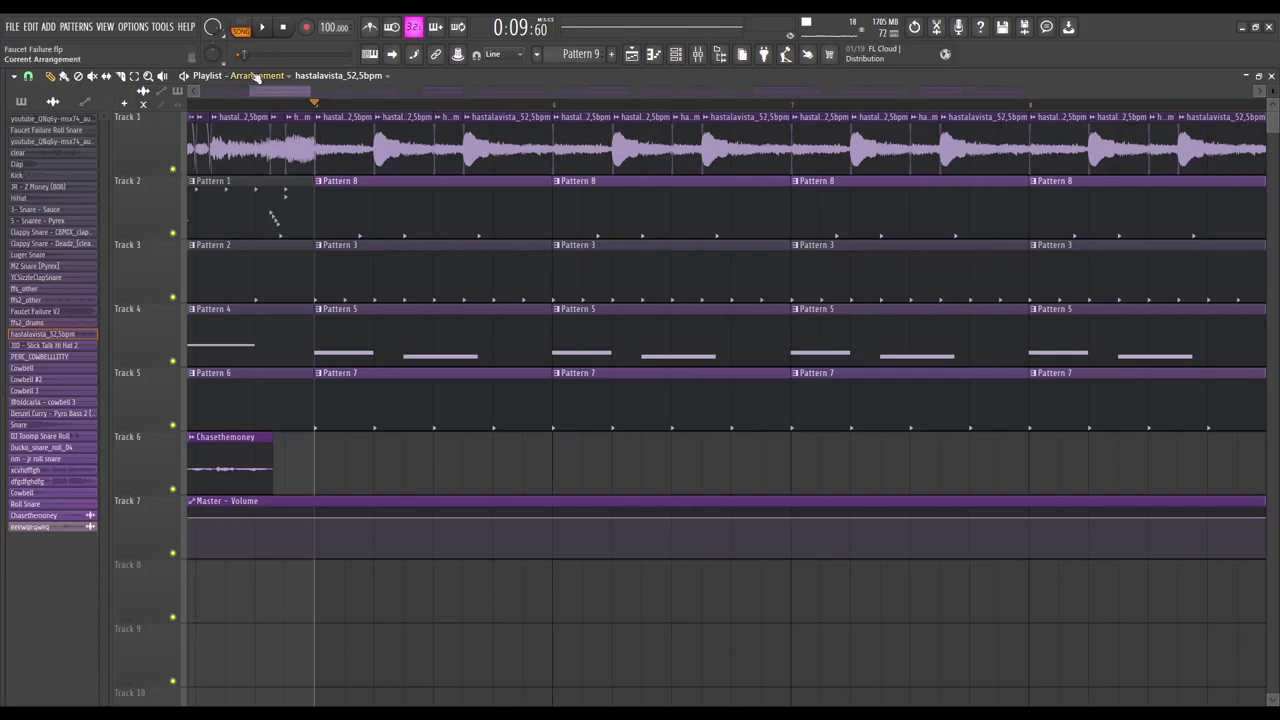
click(285, 27)
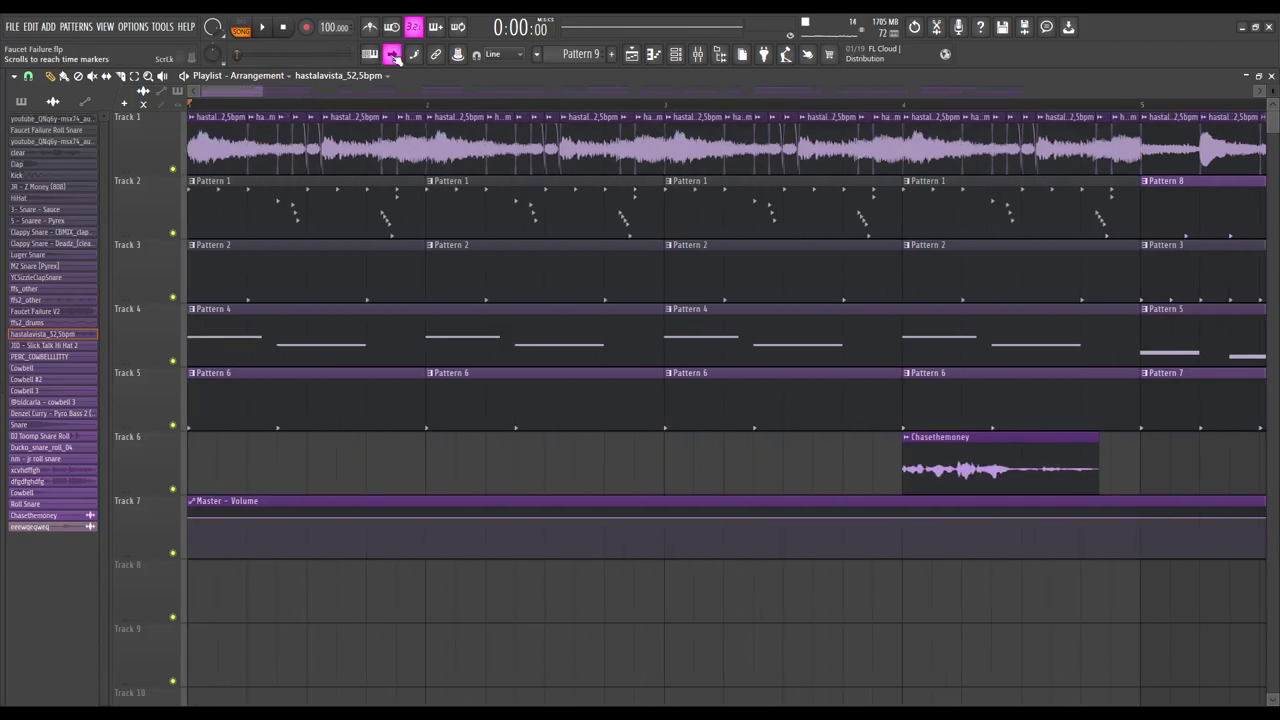
key(space)
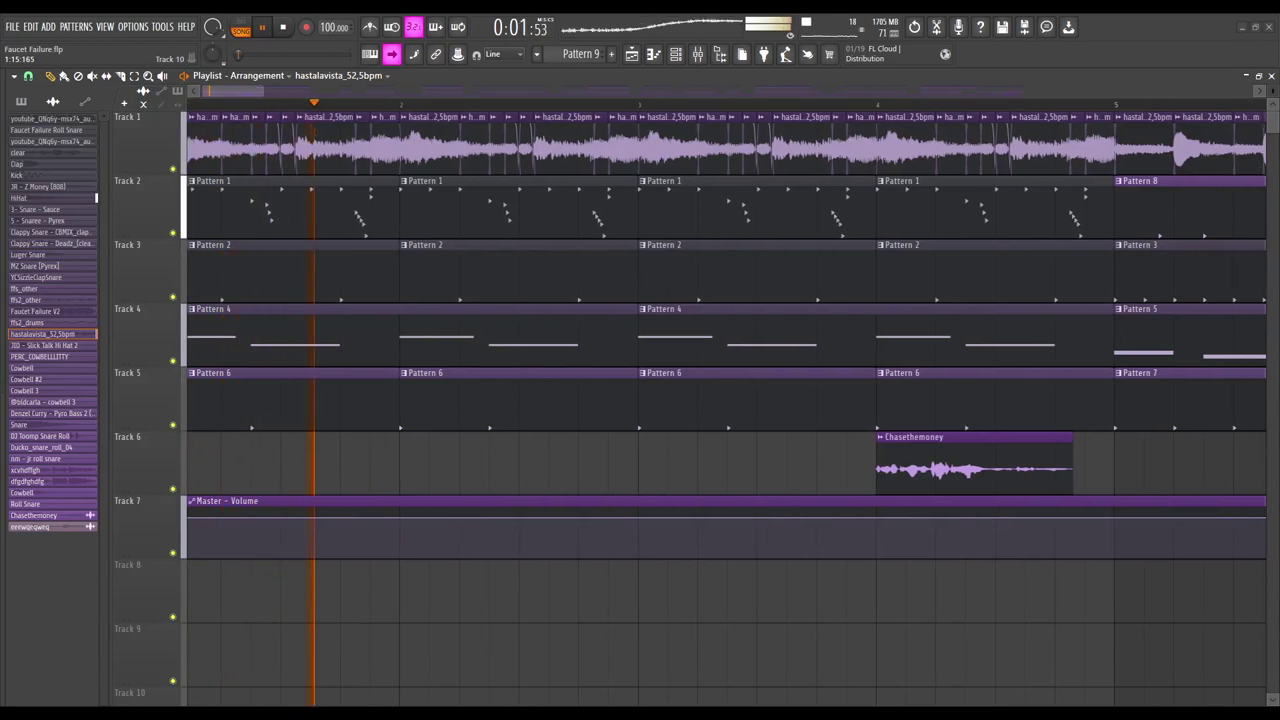